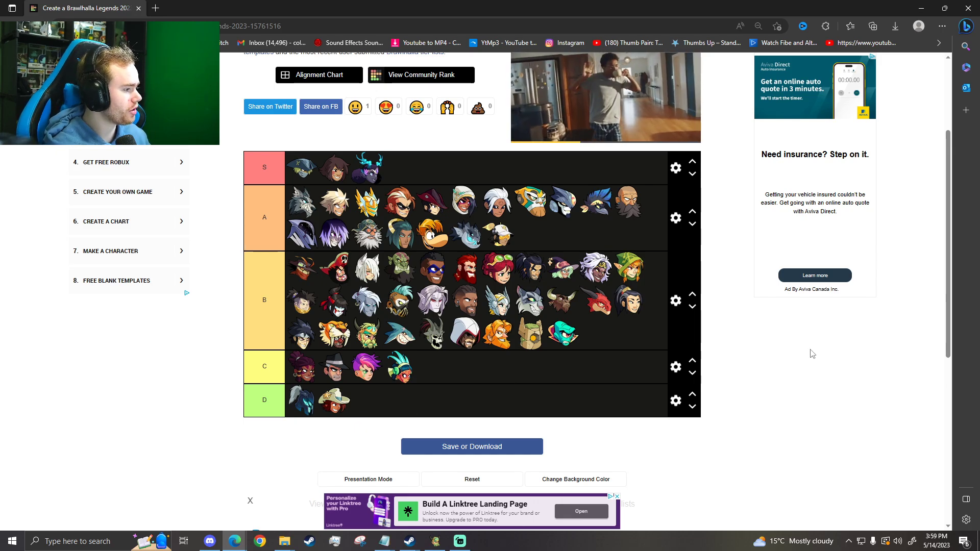
# Step: Ask Bing Chat in Precise style: 'Make me a brawlhalla legend tier list'
pyautogui.click(964, 27)
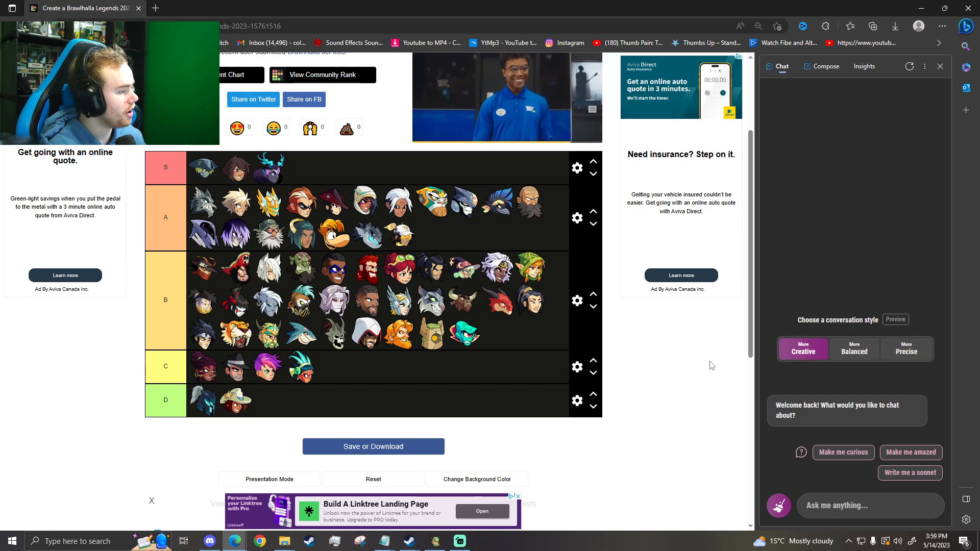
pyautogui.click(904, 351)
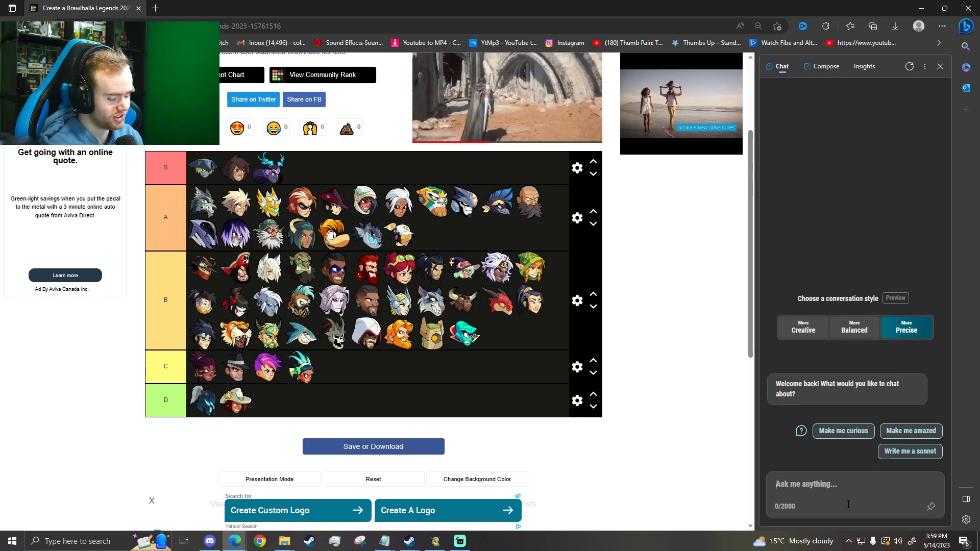
pyautogui.write('Make me a ')
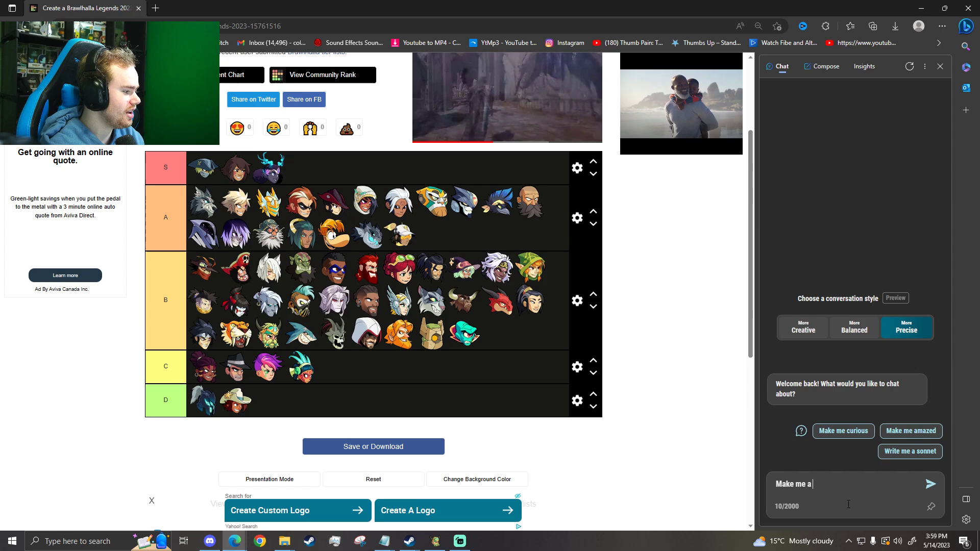
pyautogui.write('brawlhalla leg')
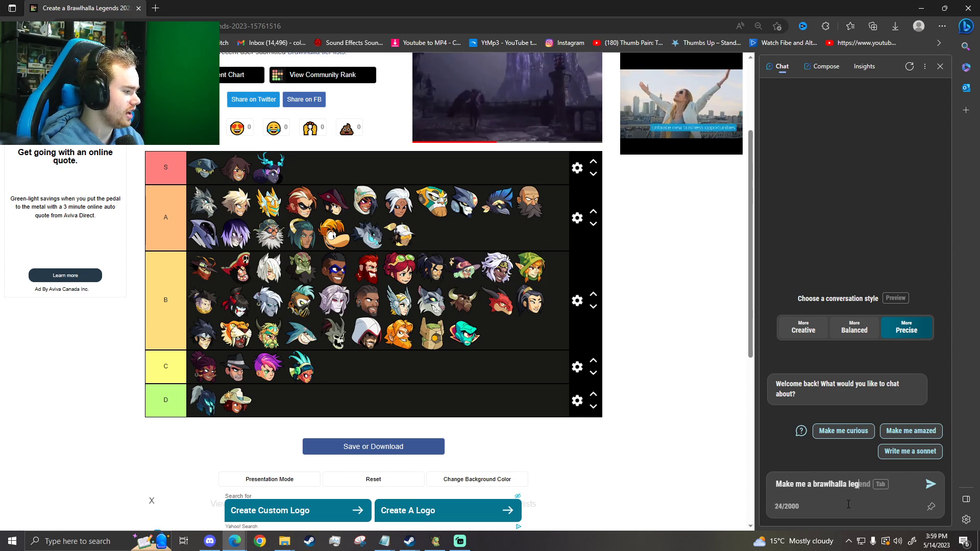
pyautogui.write('end tier list')
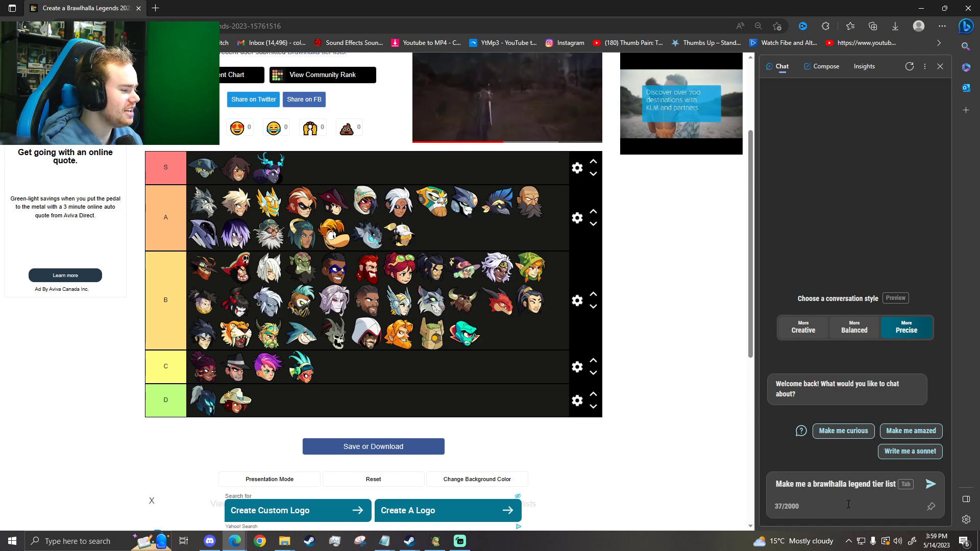
pyautogui.press('Return')
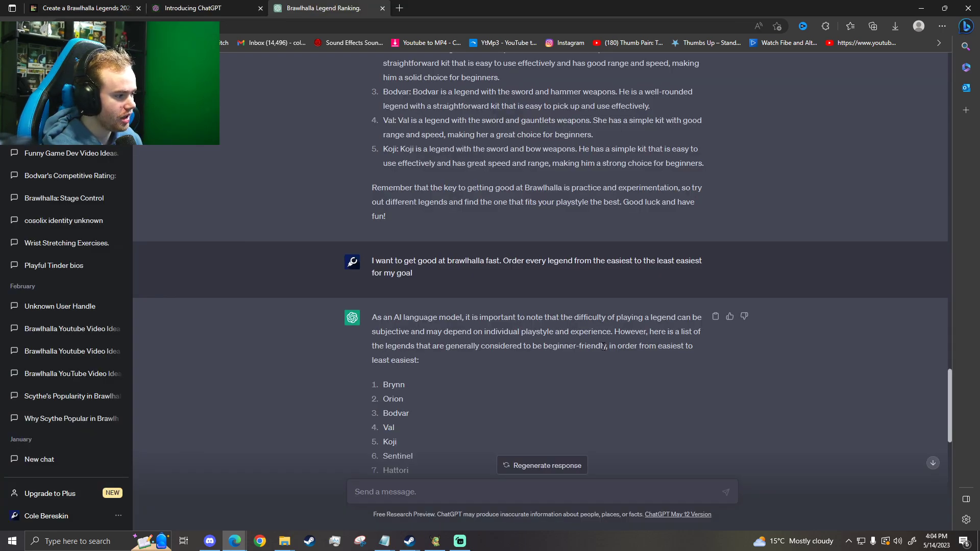
# Step: Scroll through ChatGPT's 45-legend pro-level ranking, then open and close an empty new tab
pyautogui.scroll(-10, 565, 372)
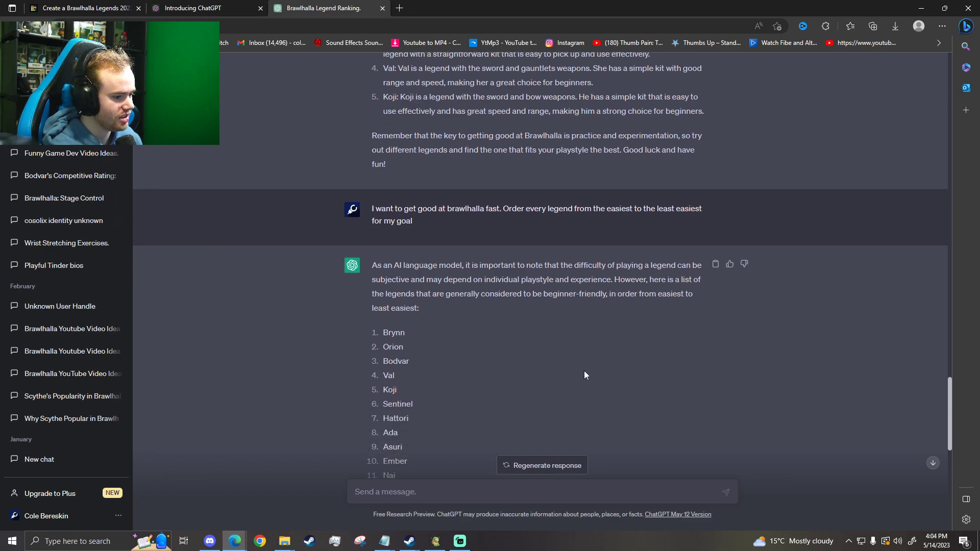
pyautogui.scroll(-2, 472, 270)
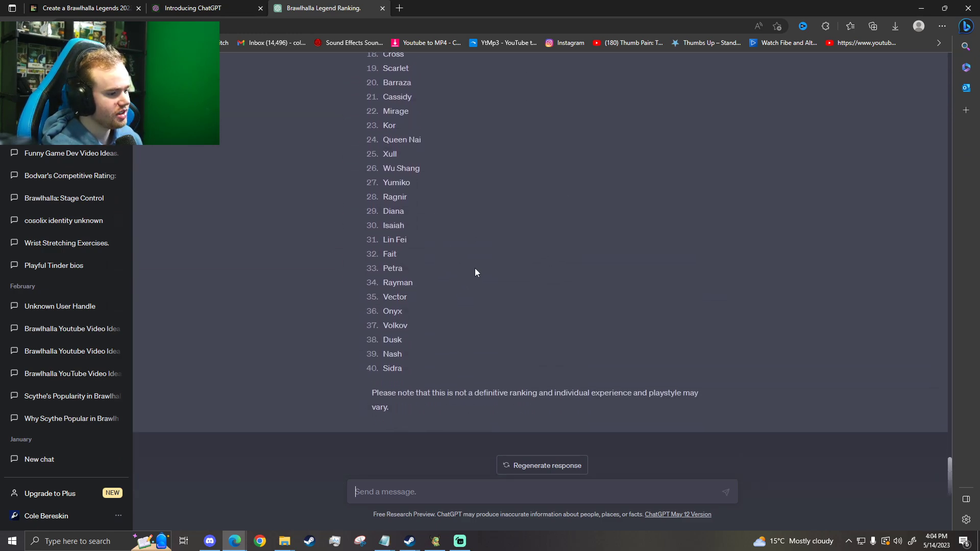
pyautogui.scroll(5, 472, 265)
pyautogui.scroll(-5, 423, 268)
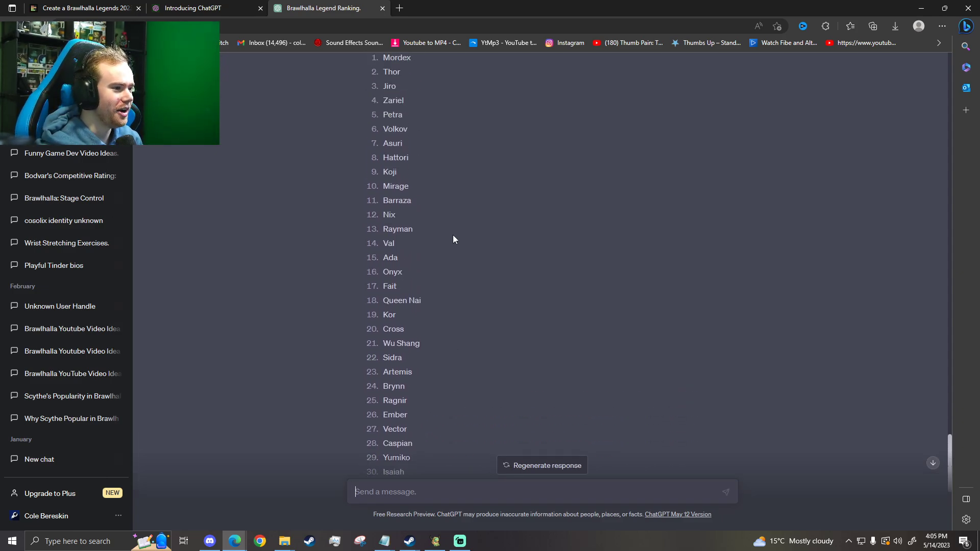
pyautogui.scroll(6, 452, 235)
pyautogui.scroll(-15, 426, 242)
pyautogui.scroll(13, 421, 234)
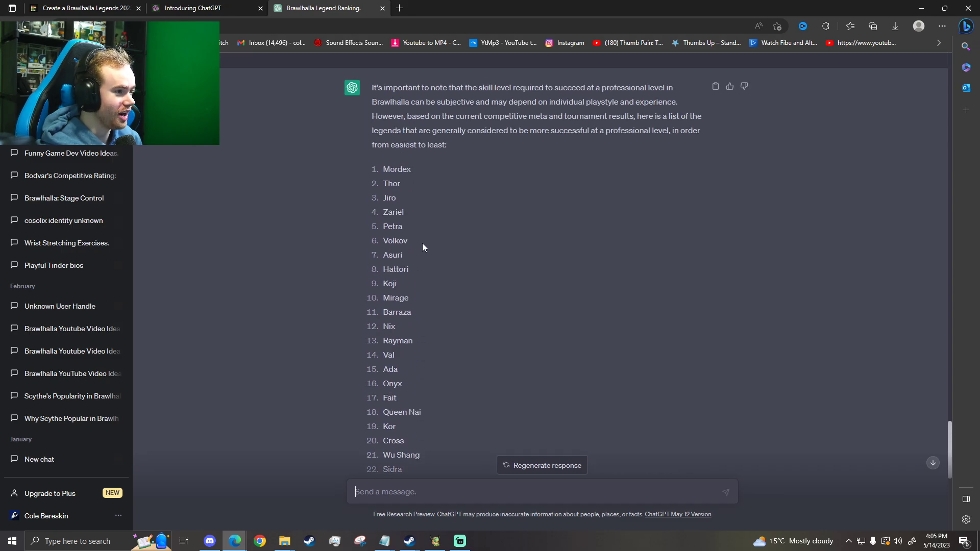
pyautogui.scroll(-5, 420, 239)
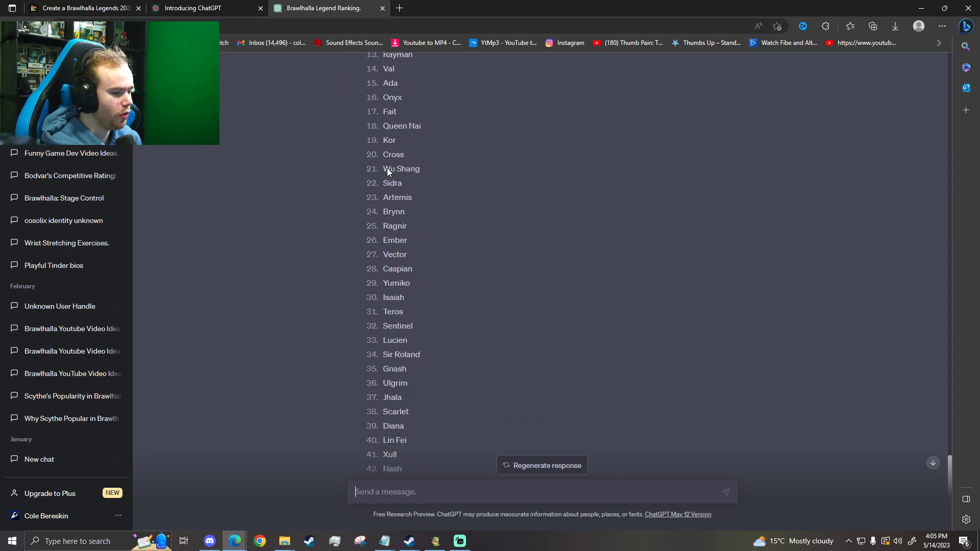
pyautogui.click(399, 8)
pyautogui.hotkey('ctrl', 'w')
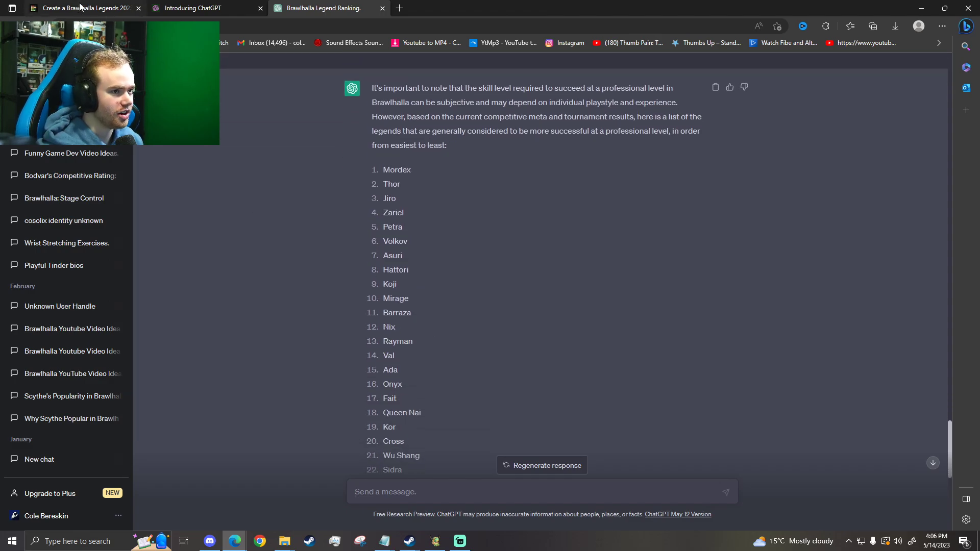
# Step: Close the Introducing ChatGPT tab; place the green-haired legend in A and the blue knight in B
pyautogui.click(260, 8)
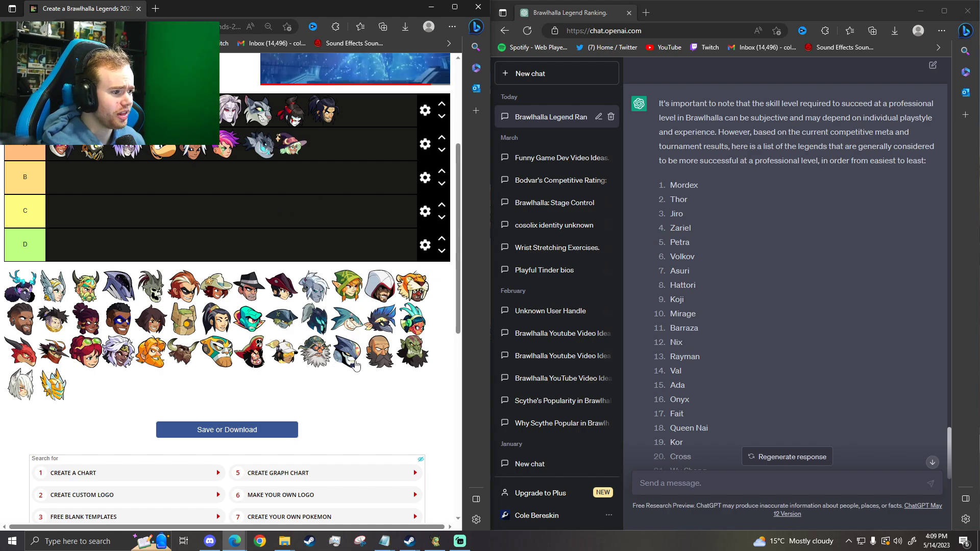
pyautogui.moveTo(412, 318); pyautogui.dragTo(324, 145)
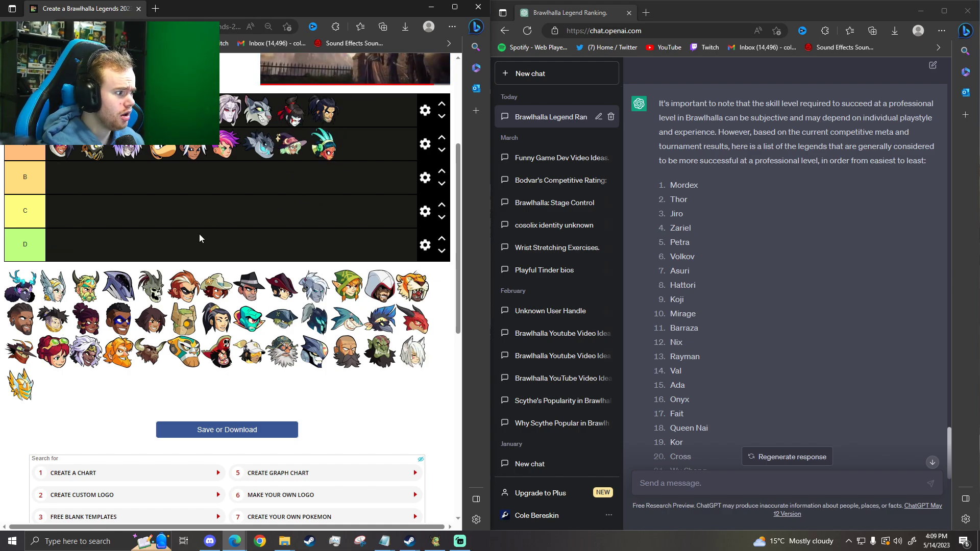
pyautogui.scroll(-2, 658, 350)
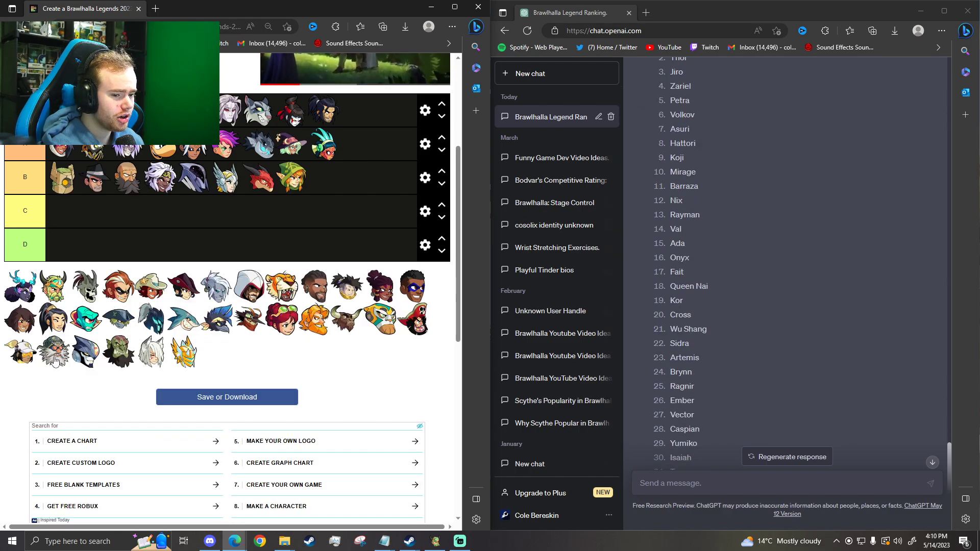
pyautogui.moveTo(85, 352); pyautogui.dragTo(323, 178)
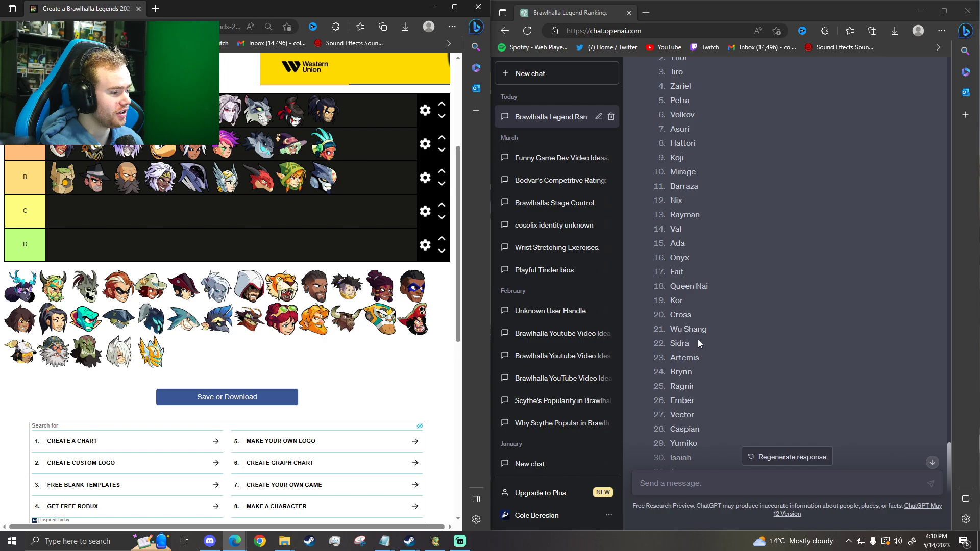
# Step: Move the skull, white-haired, hooded assassin and brown-haired legends into the DOES NOT EXIST row
pyautogui.scroll(-2, 712, 385)
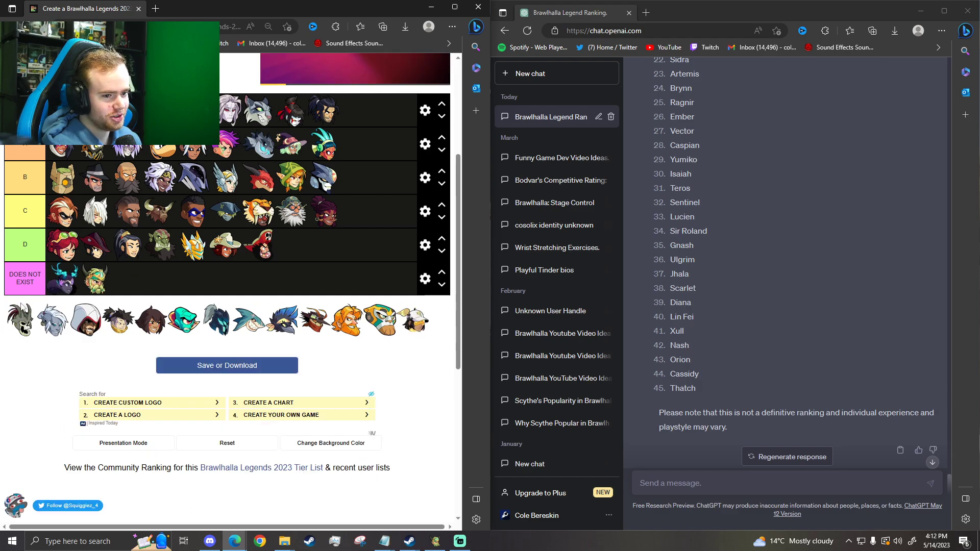
pyautogui.moveTo(127, 320); pyautogui.dragTo(164, 286)
pyautogui.moveTo(19, 319); pyautogui.dragTo(201, 290)
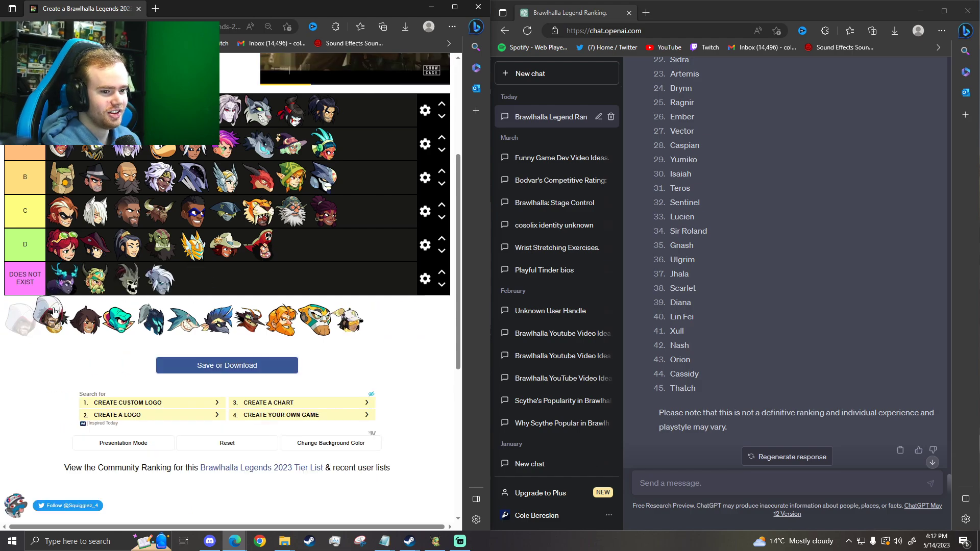
pyautogui.moveTo(19, 320); pyautogui.dragTo(290, 281)
pyautogui.moveTo(19, 320); pyautogui.dragTo(294, 278)
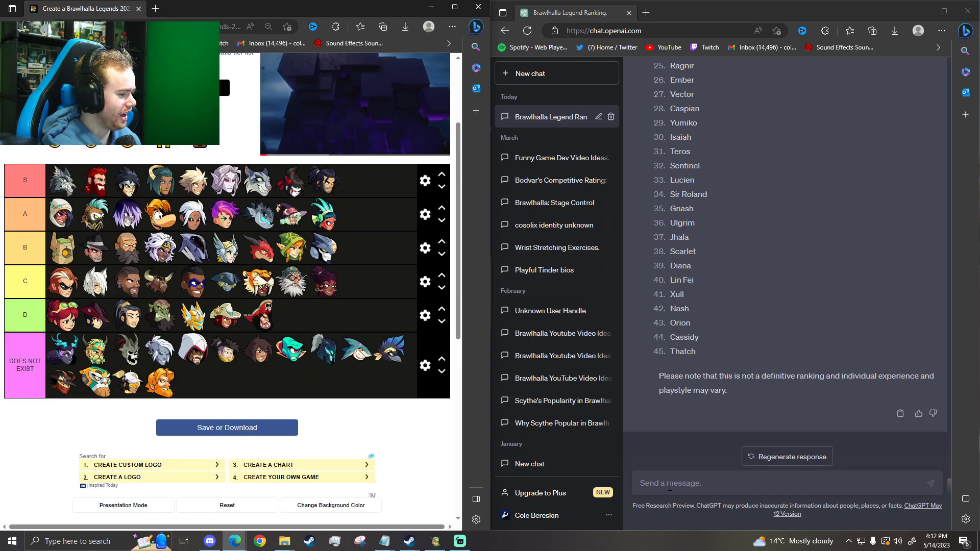
# Step: Send ChatGPT 'you forgot some legends. Please remake the list'
pyautogui.click(657, 482)
pyautogui.write('y')
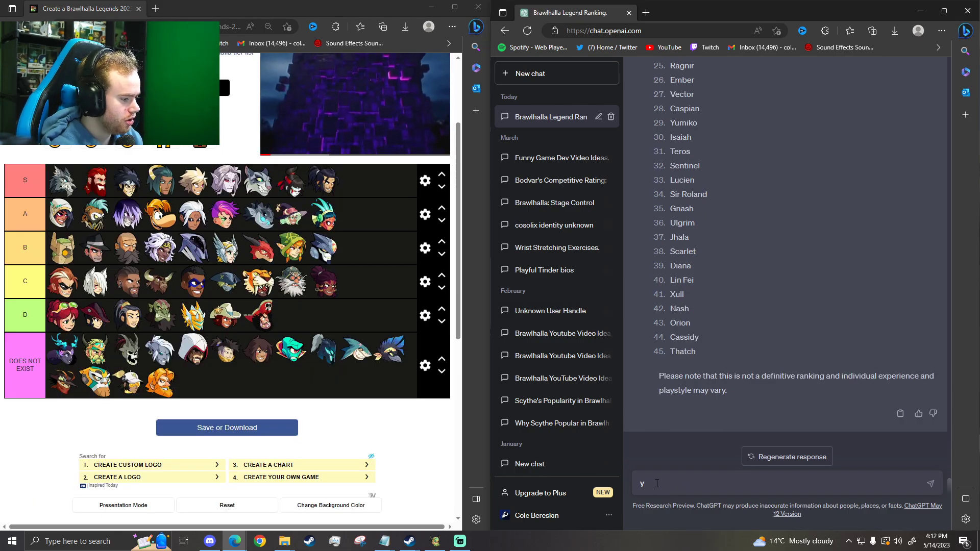
pyautogui.write('ou')
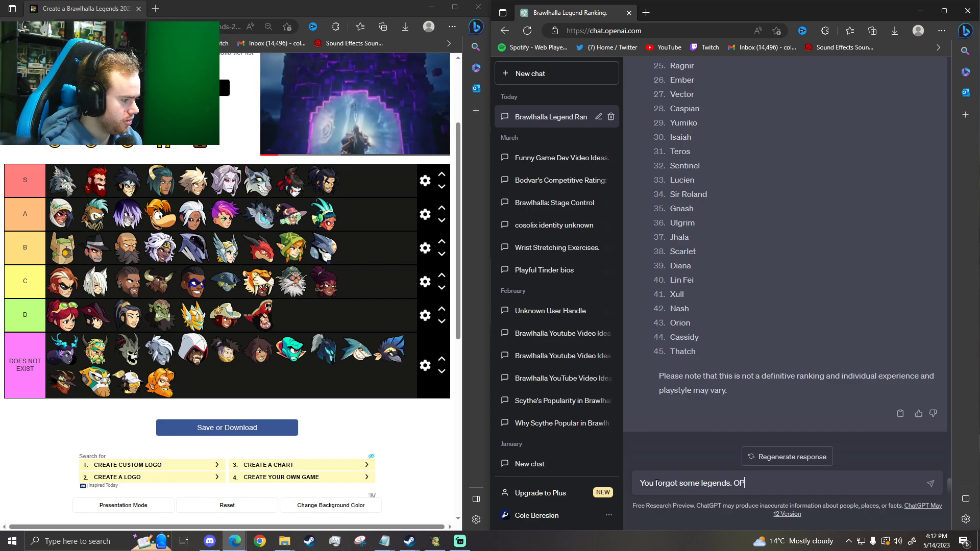
pyautogui.write(' forgot some legends. Please remake the li')
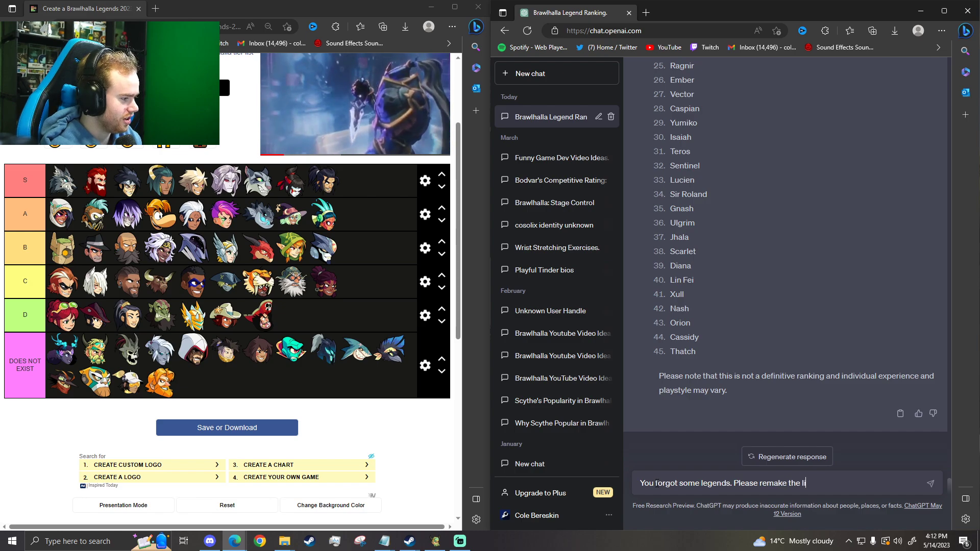
pyautogui.write('st')
pyautogui.press('Return')
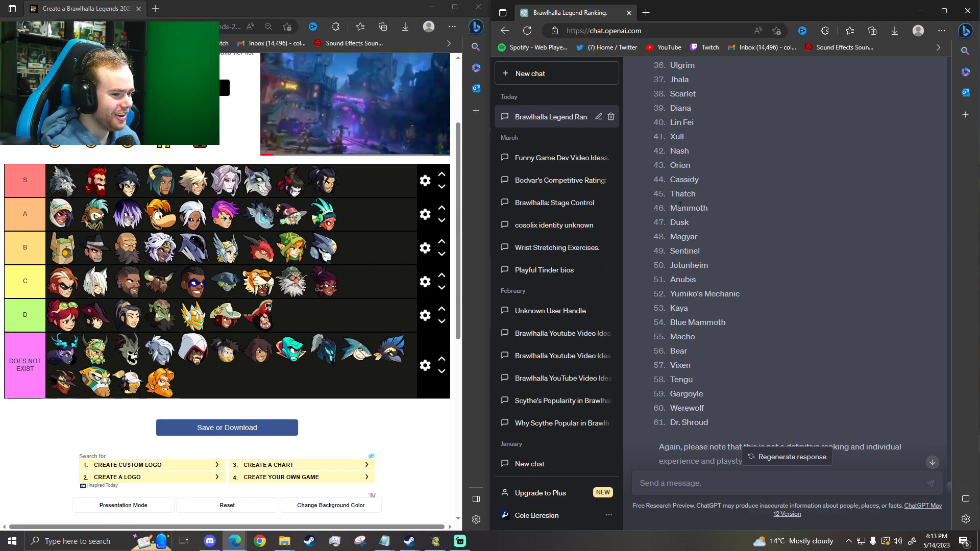
# Step: Add a new tier row below D and name it F
pyautogui.click(425, 316)
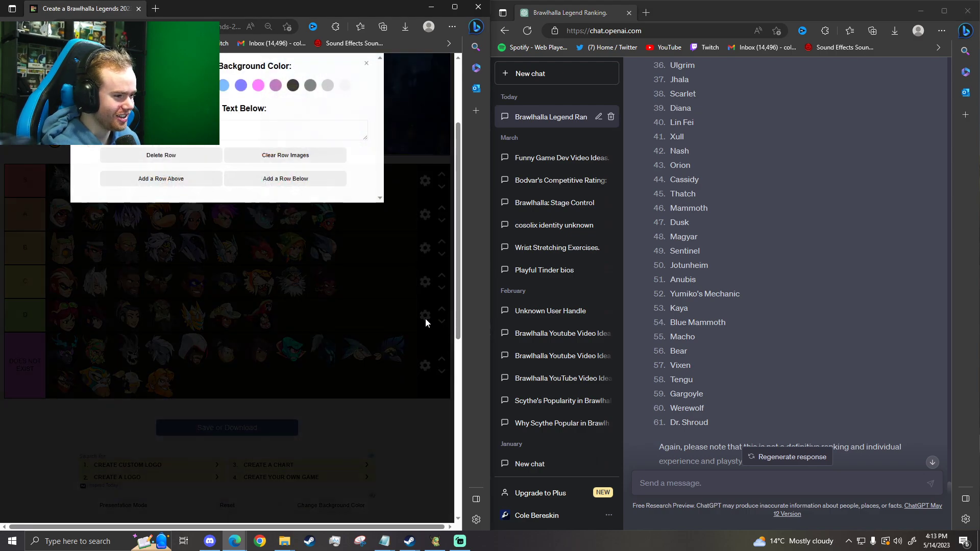
pyautogui.click(269, 179)
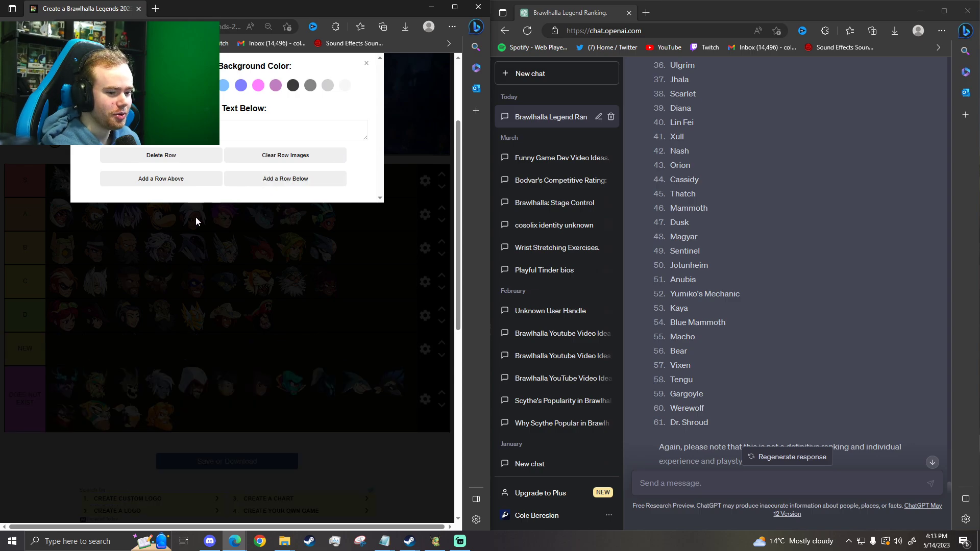
pyautogui.click(367, 65)
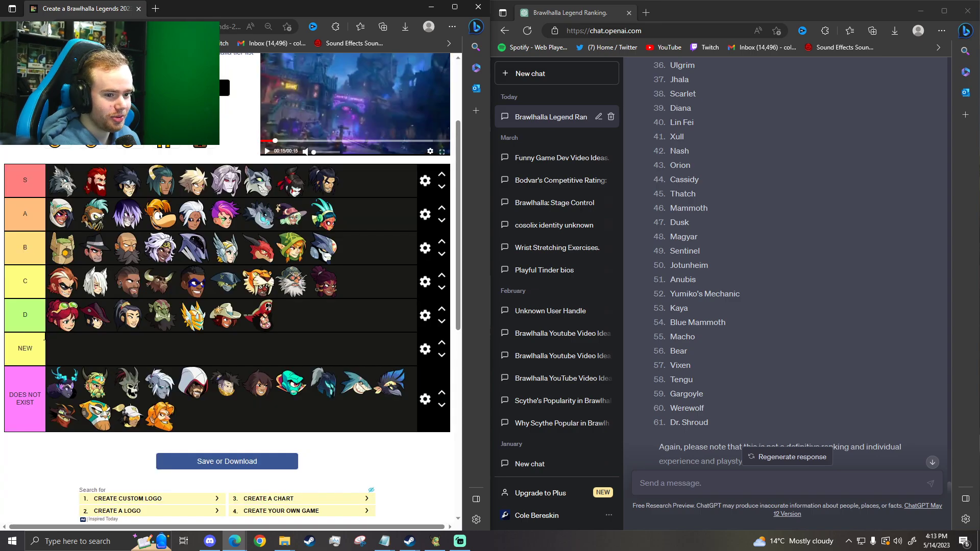
pyautogui.moveTo(35, 347); pyautogui.dragTo(8, 356)
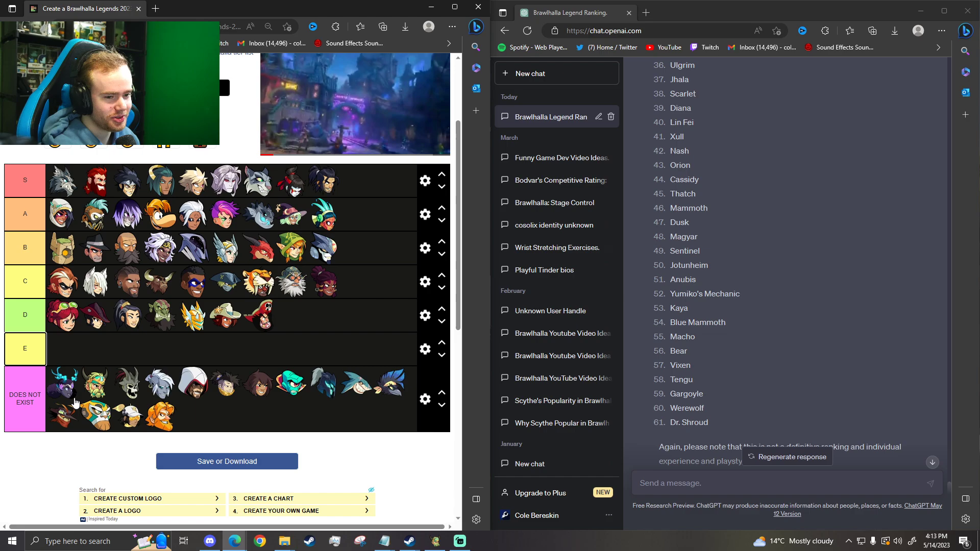
pyautogui.write('F')
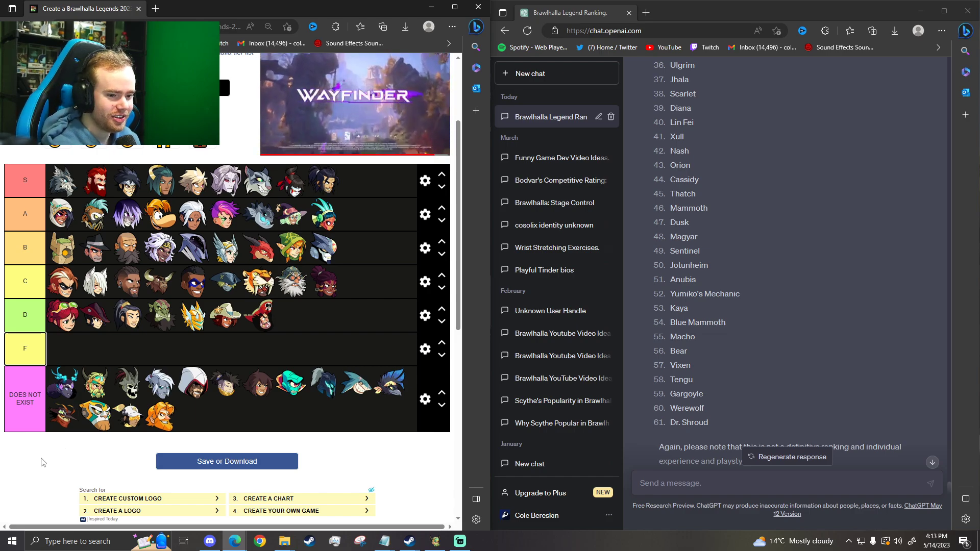
# Step: Move the silver-haired, dark hooded and one more legend into the F tier
pyautogui.moveTo(160, 383); pyautogui.dragTo(103, 338)
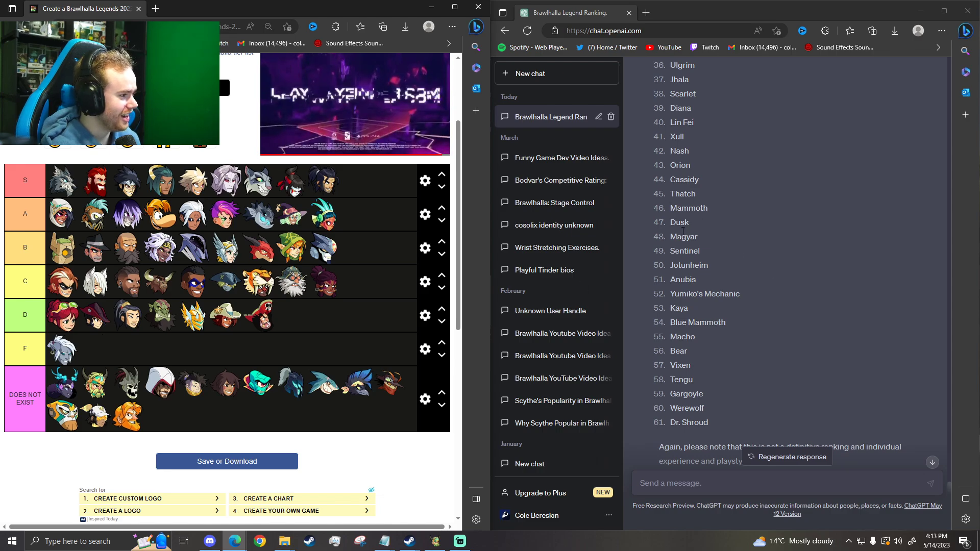
pyautogui.moveTo(284, 392); pyautogui.dragTo(95, 349)
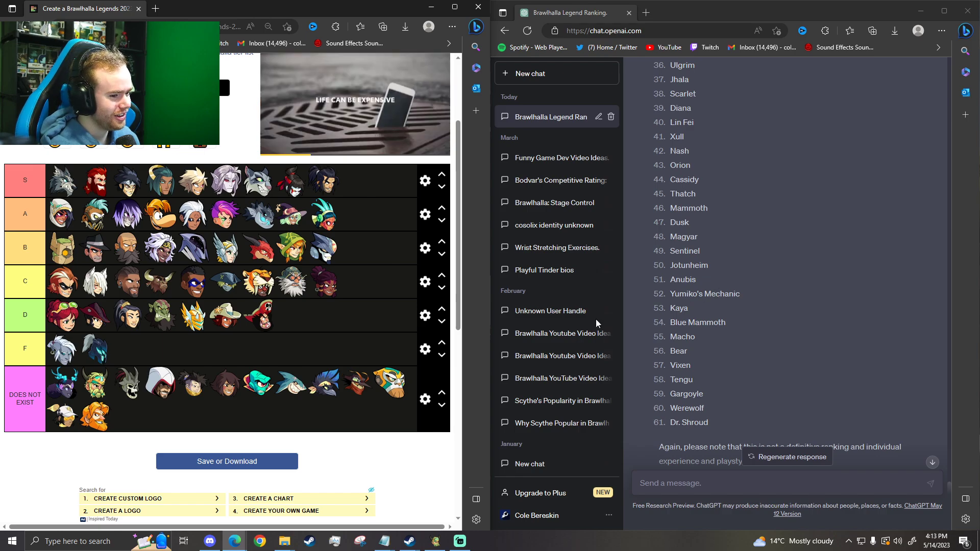
pyautogui.moveTo(238, 388); pyautogui.dragTo(221, 351)
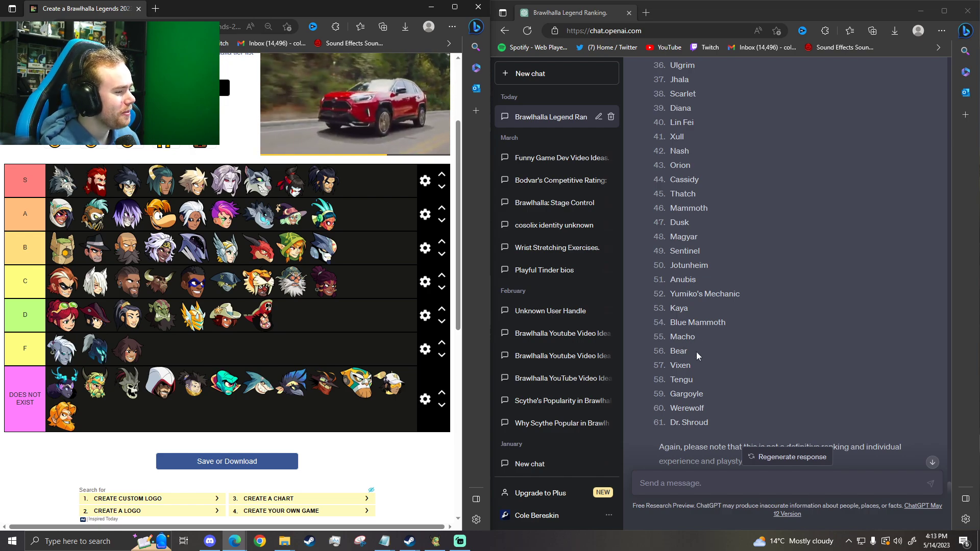
pyautogui.moveTo(679, 351); pyautogui.dragTo(697, 355)
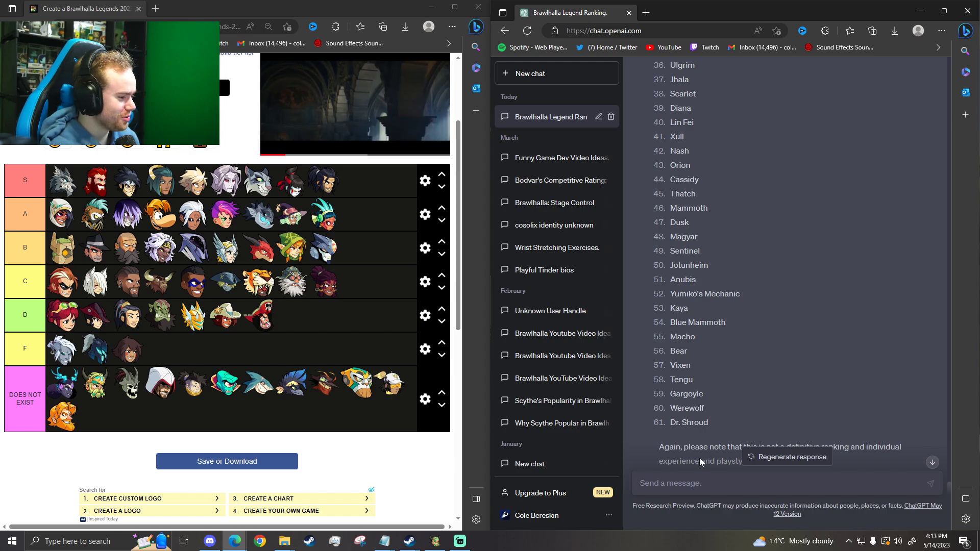
# Step: Tell ChatGPT it still forgot 12 more legends
pyautogui.click(670, 485)
pyautogui.write('You forgot')
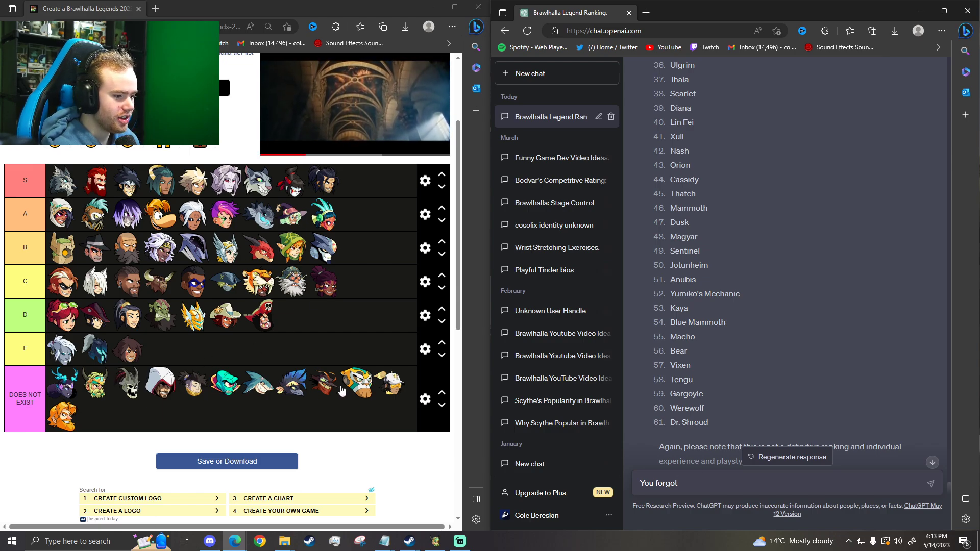
pyautogui.write('12')
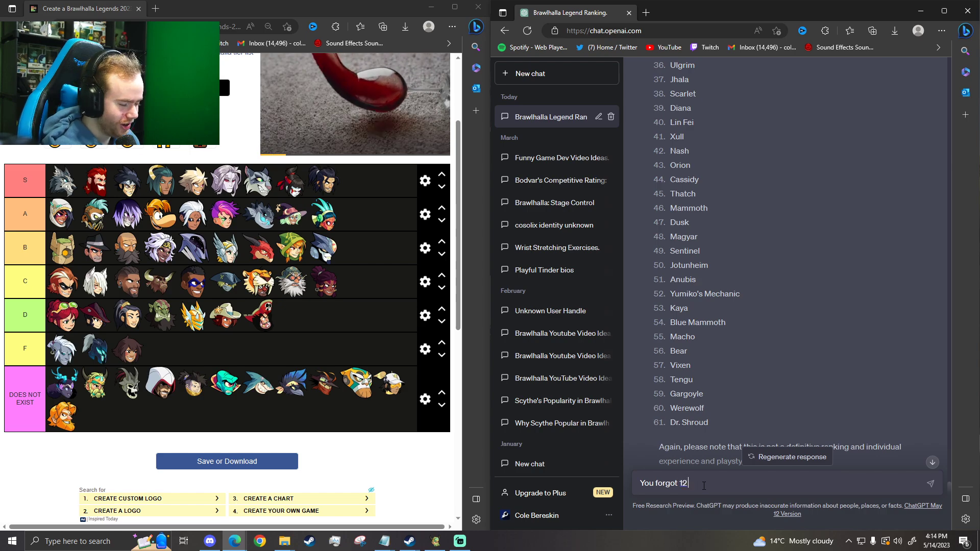
pyautogui.write(' more legends')
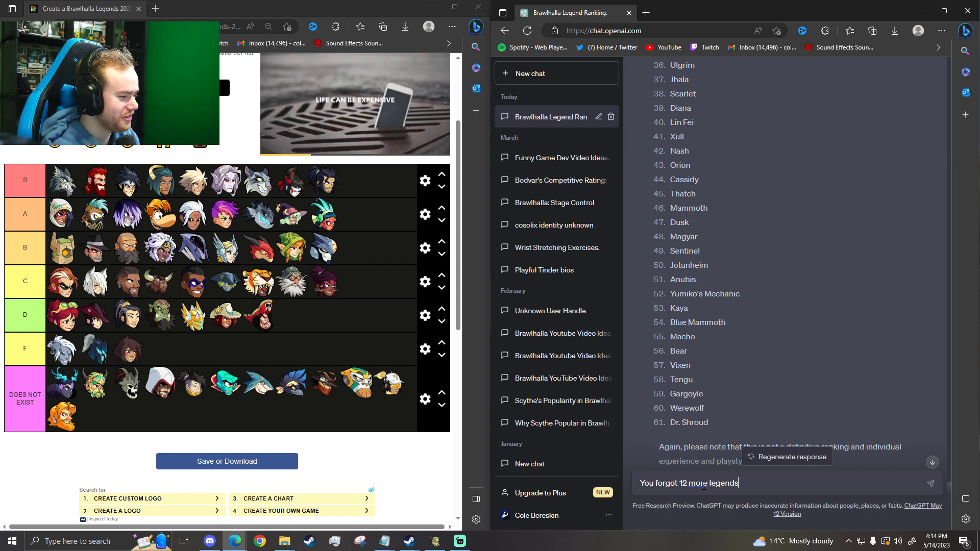
pyautogui.press('Return')
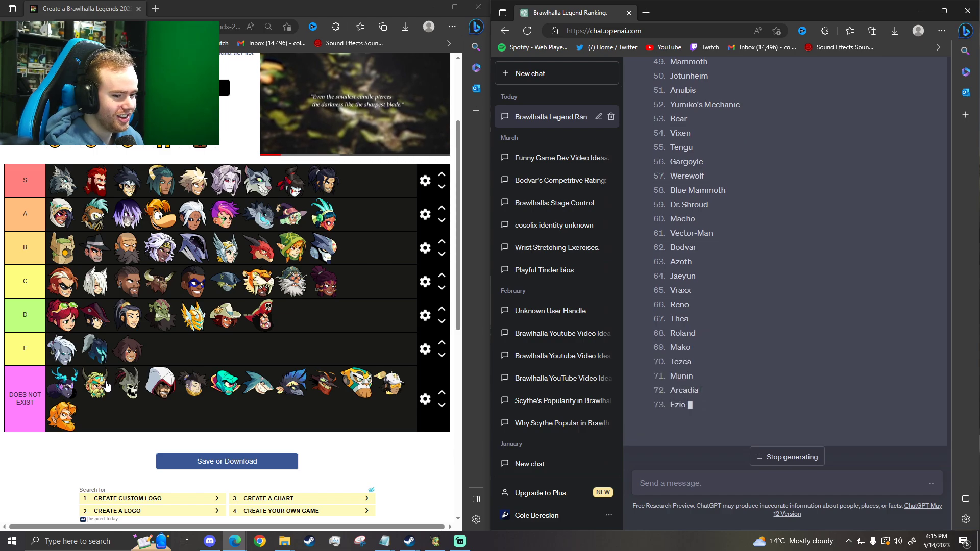
# Step: Reorder DOES NOT EXIST: green-goggled, skull, dark-haired, teal, horned, white-hat, orange, shark, tiger, bird
pyautogui.moveTo(106, 386); pyautogui.dragTo(67, 388)
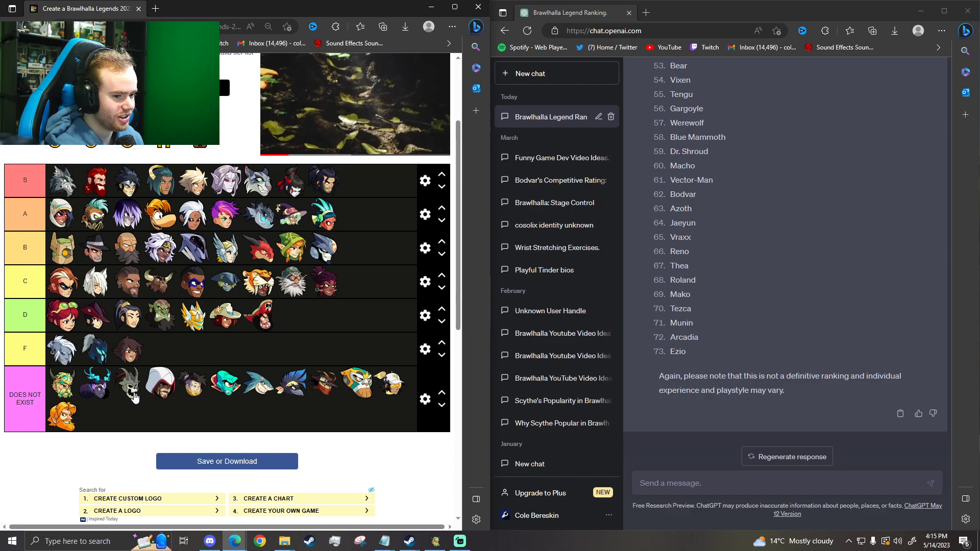
pyautogui.moveTo(134, 397); pyautogui.dragTo(89, 396)
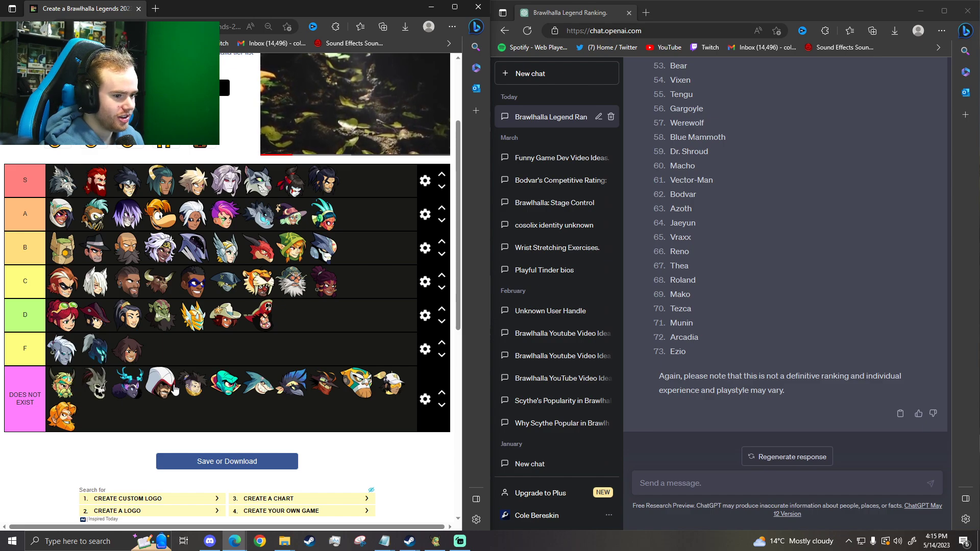
pyautogui.moveTo(193, 383); pyautogui.dragTo(125, 383)
pyautogui.moveTo(225, 384); pyautogui.dragTo(143, 393)
pyautogui.moveTo(327, 390); pyautogui.dragTo(195, 381)
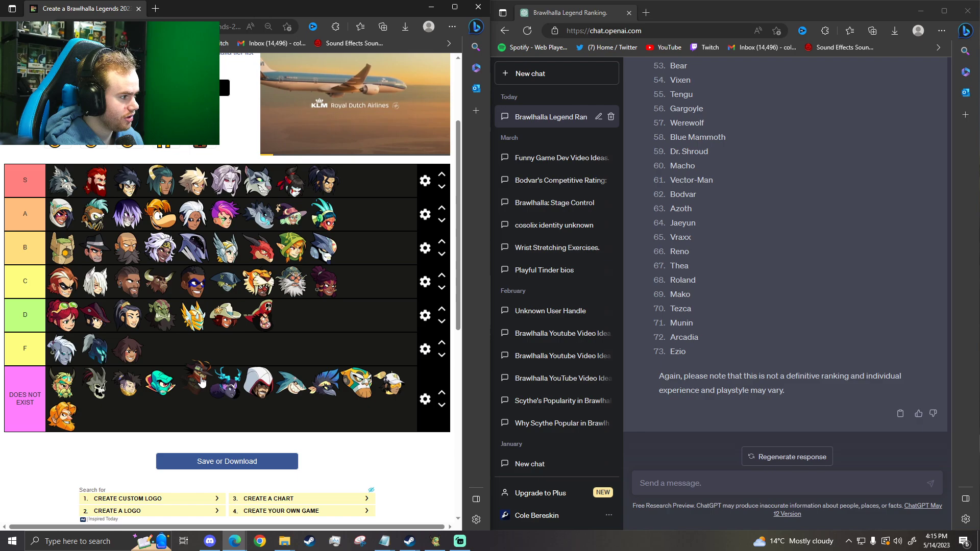
pyautogui.moveTo(390, 383); pyautogui.dragTo(217, 376)
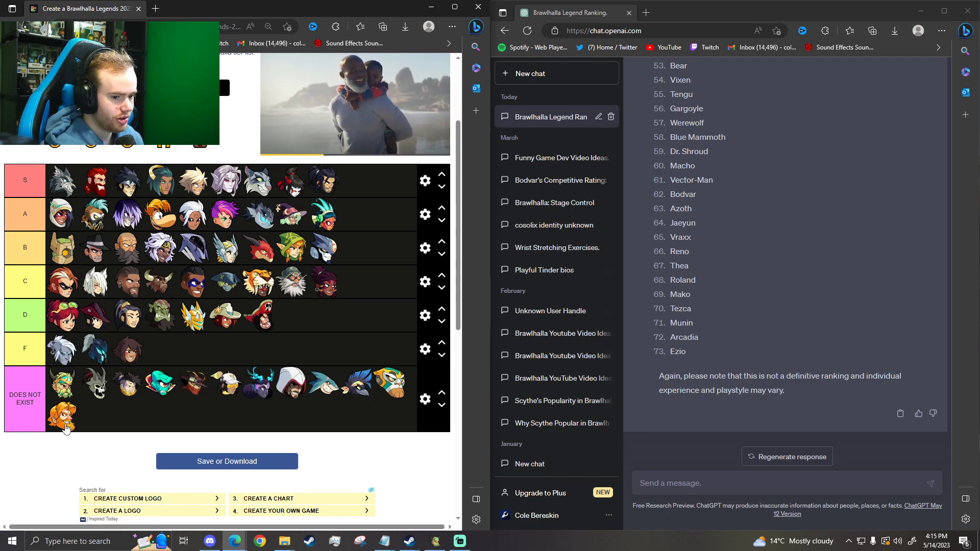
pyautogui.moveTo(66, 428); pyautogui.dragTo(247, 384)
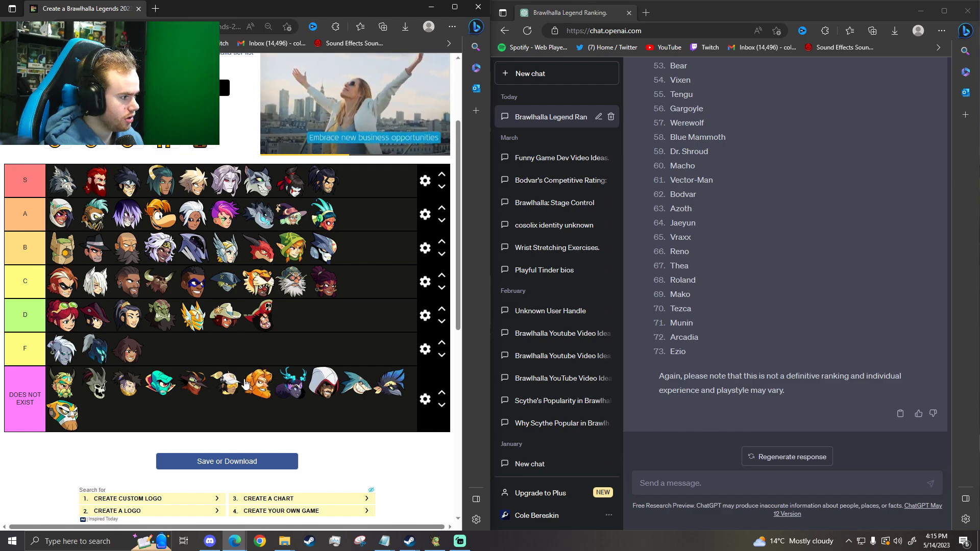
pyautogui.moveTo(351, 390); pyautogui.dragTo(281, 383)
pyautogui.moveTo(64, 416); pyautogui.dragTo(331, 385)
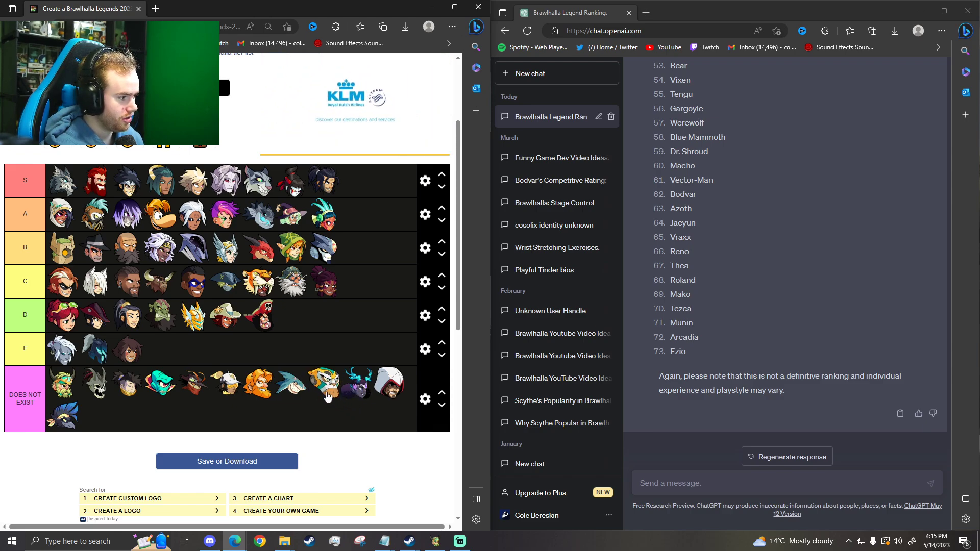
pyautogui.moveTo(64, 416); pyautogui.dragTo(357, 384)
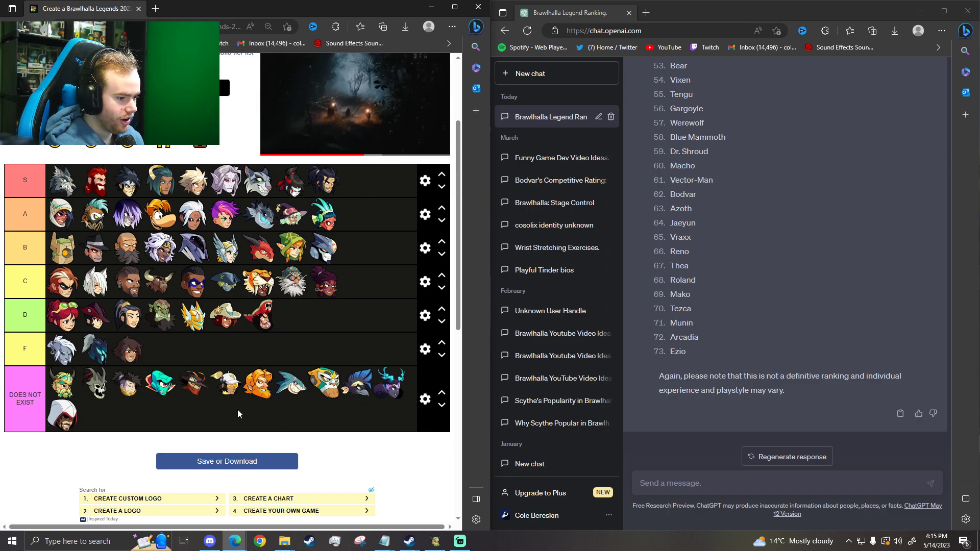